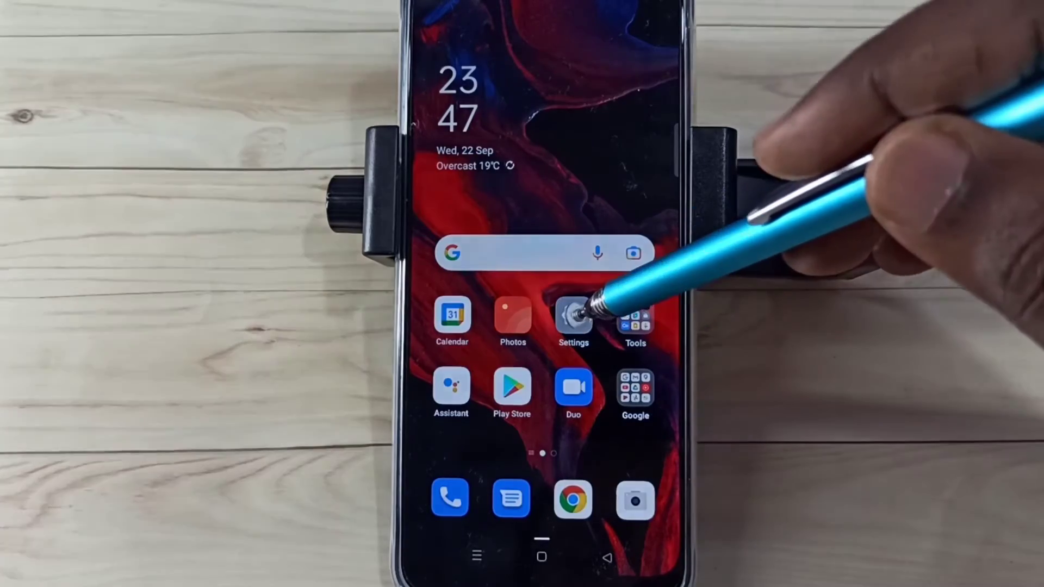
Open About phone in Settings and show the Version details with the build number
{"action": "left_click", "coordinate": [574, 316]}
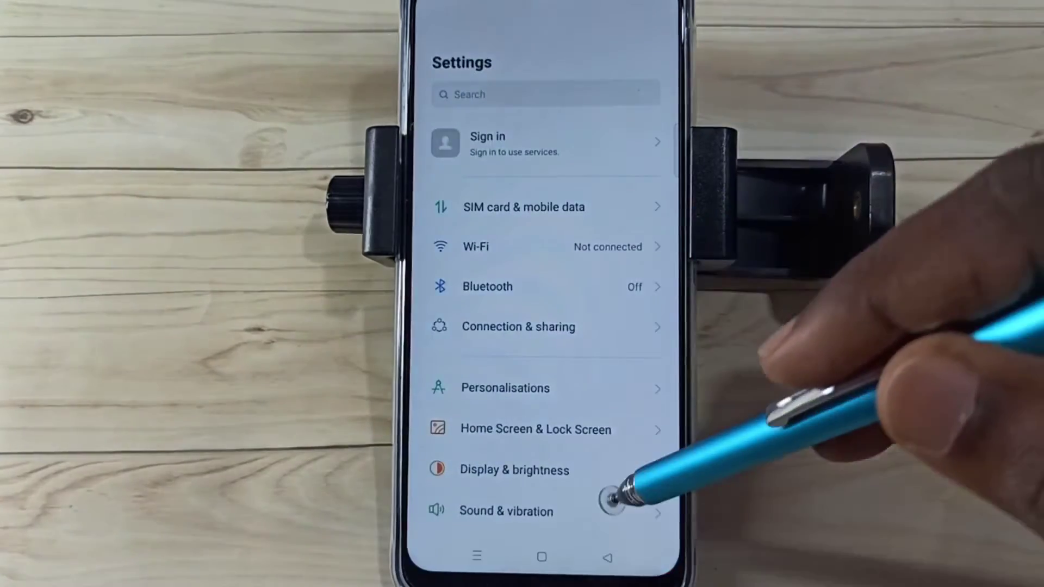
{"action": "left_click_drag", "start_coordinate": [613, 503], "coordinate": [677, 269]}
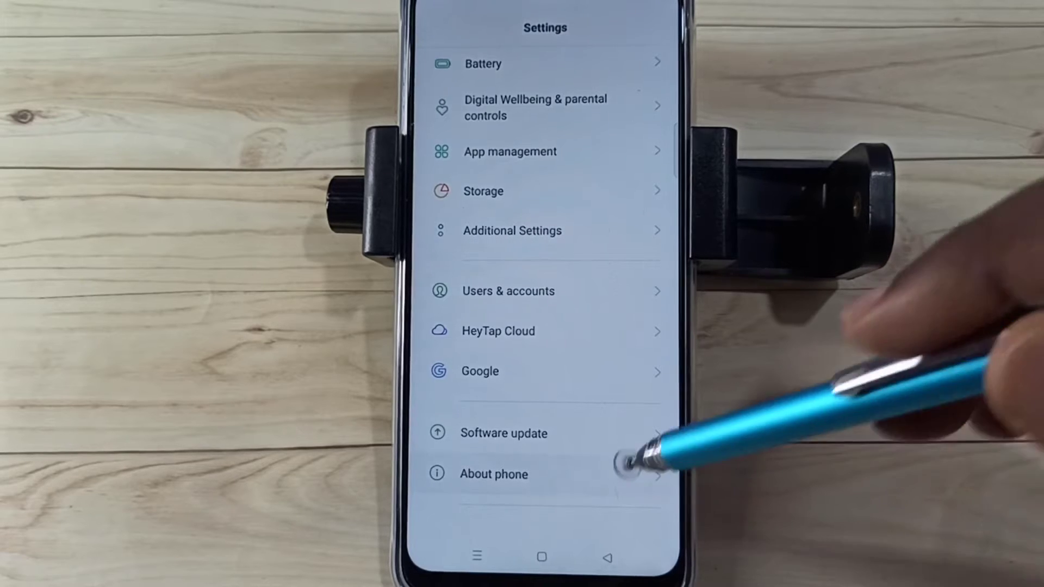
{"action": "left_click", "coordinate": [571, 474]}
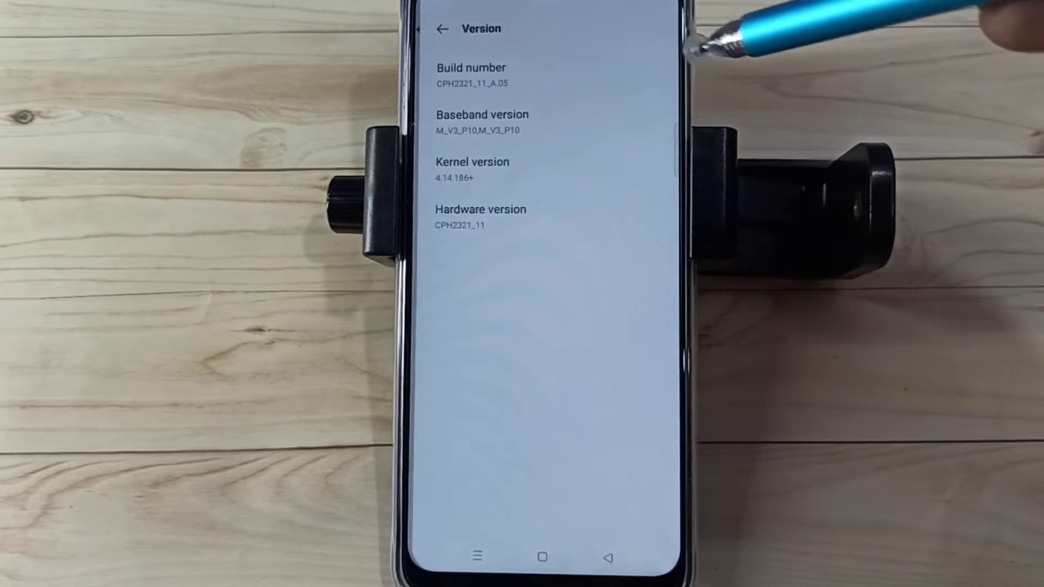
Tap Build number repeatedly until the phone enters Developer mode
{"action": "left_click", "coordinate": [531, 72]}
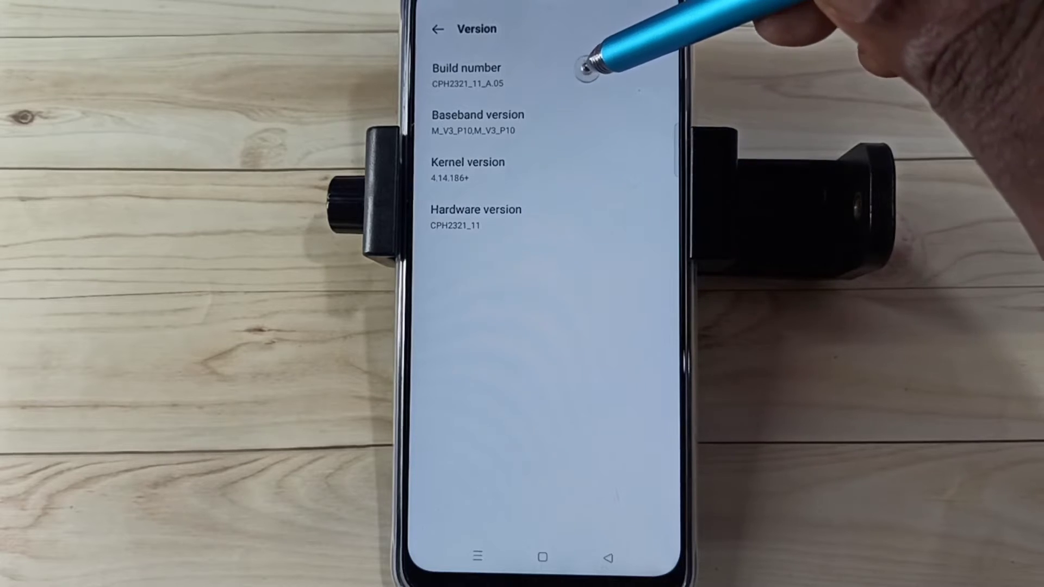
{"action": "left_click", "coordinate": [598, 69]}
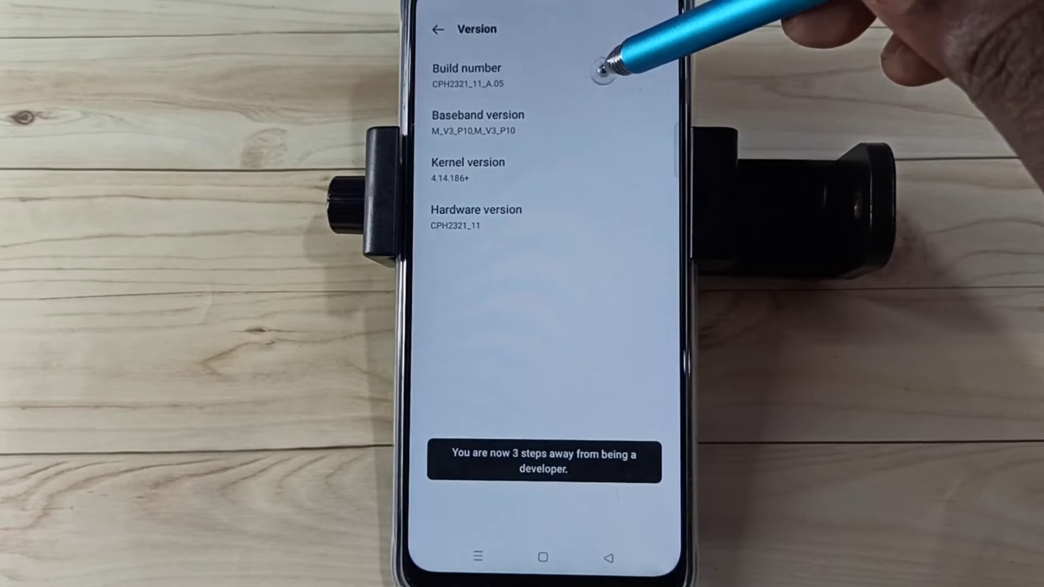
{"action": "left_click", "coordinate": [602, 66]}
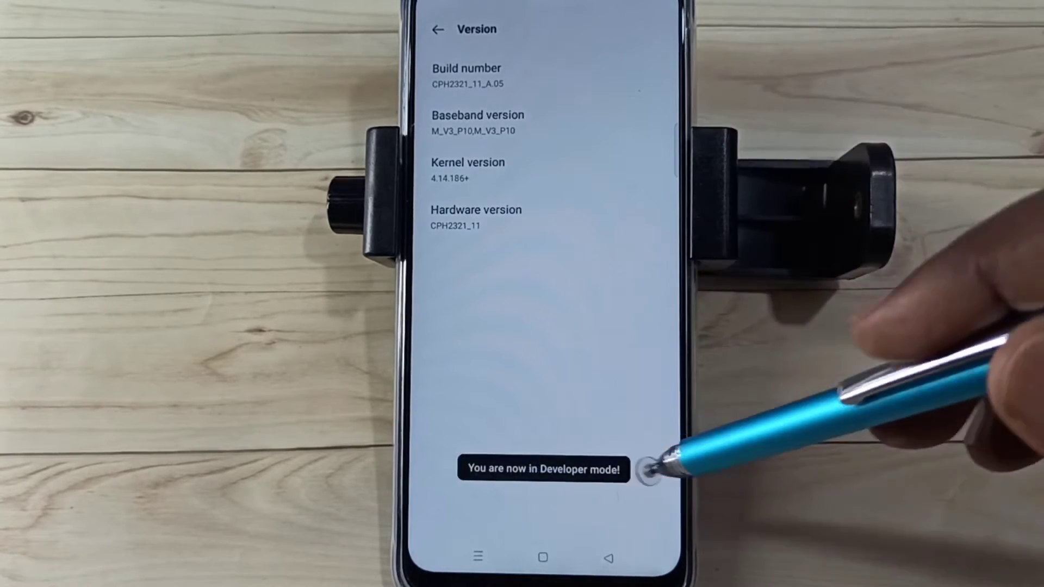
Go from the main Settings list through Additional Settings to Developer options
{"action": "left_click", "coordinate": [611, 555]}
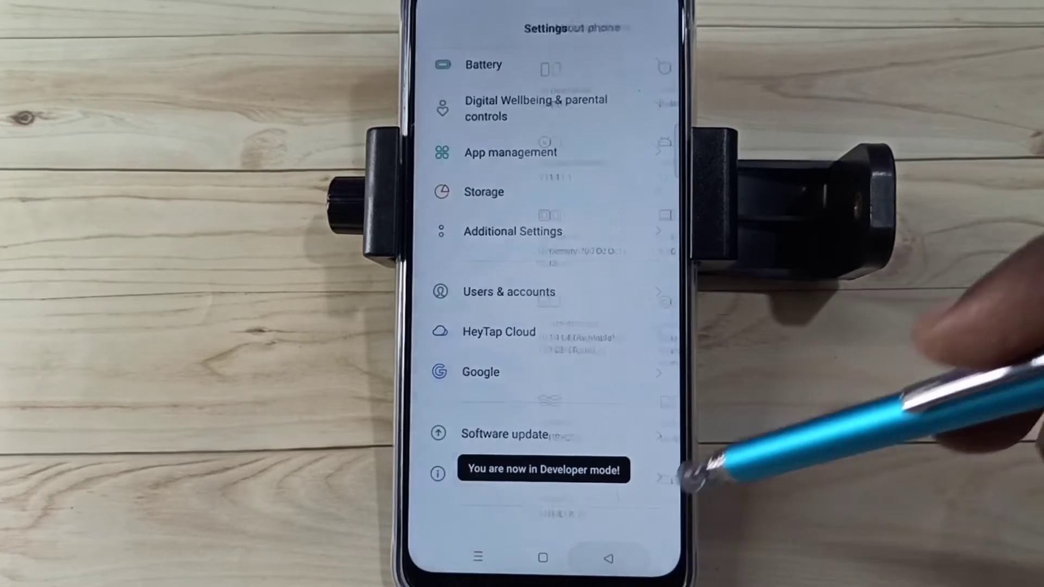
{"action": "left_click", "coordinate": [611, 232]}
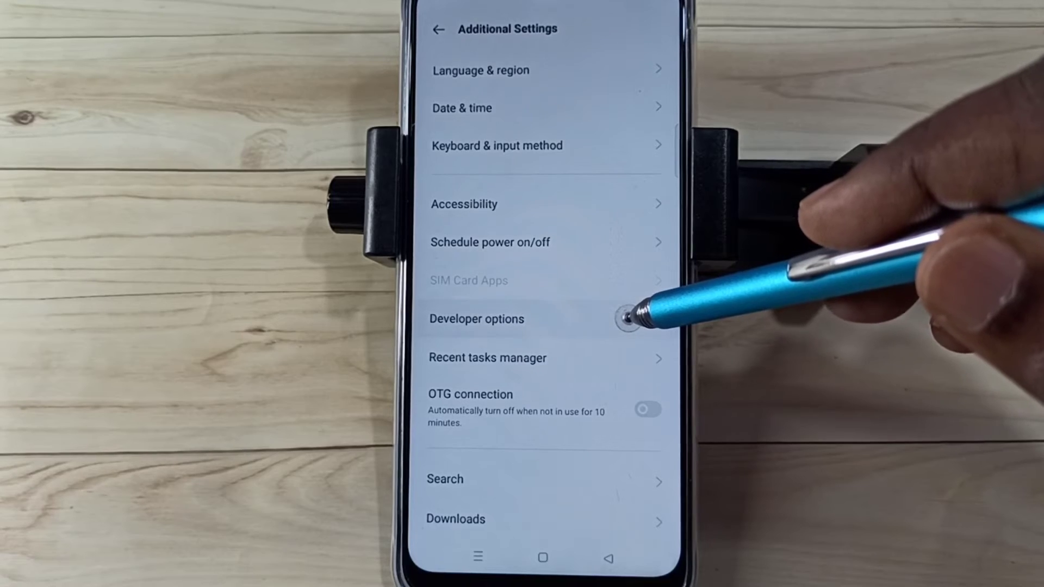
{"action": "left_click", "coordinate": [628, 318]}
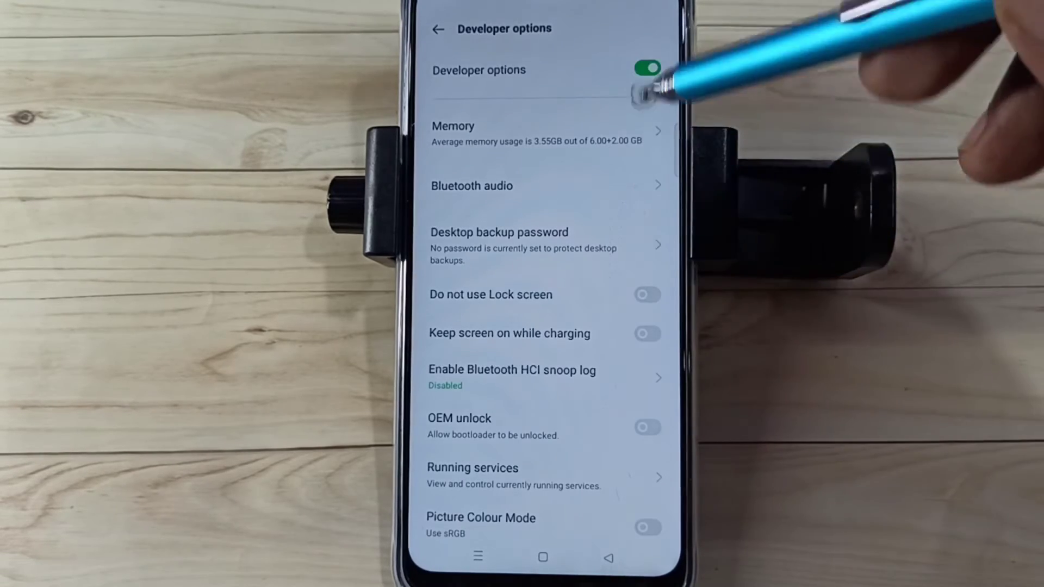
{"action": "scroll", "coordinate": [605, 457], "scroll_direction": "down", "scroll_amount": 5}
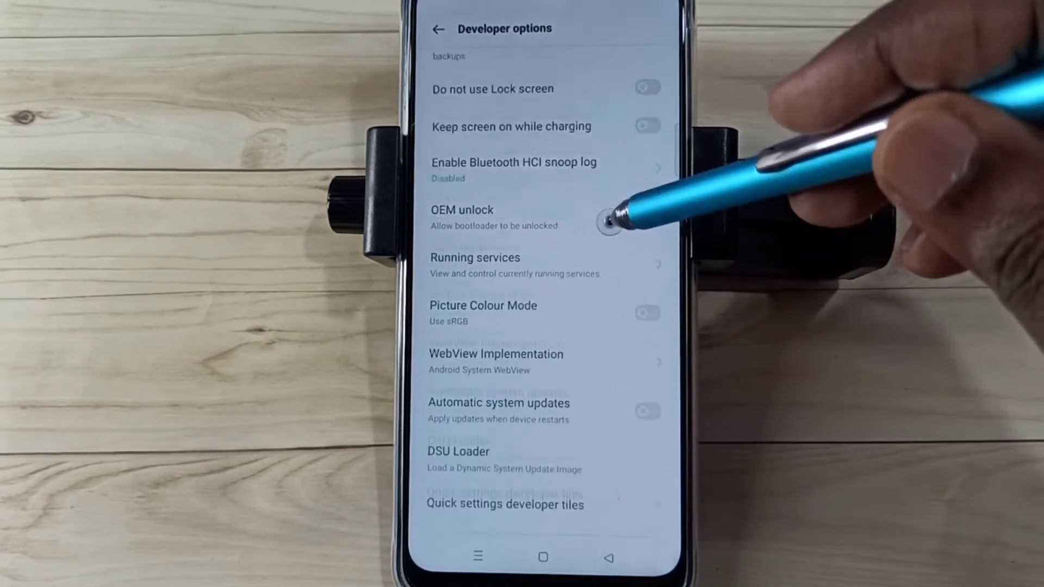
{"action": "scroll", "coordinate": [602, 443], "scroll_direction": "down", "scroll_amount": 2}
{"action": "scroll", "coordinate": [611, 294], "scroll_direction": "down", "scroll_amount": 2}
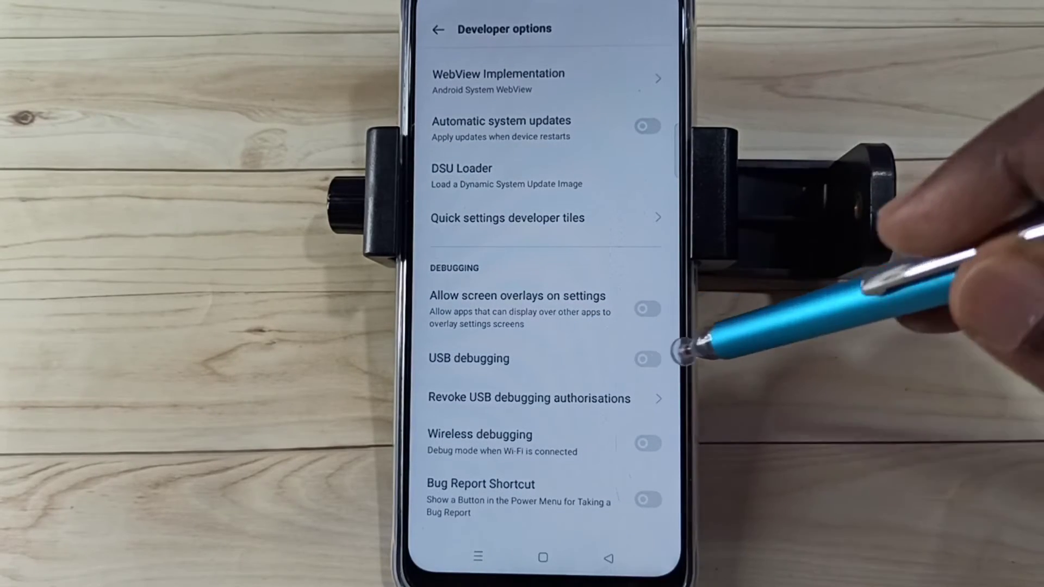
Allow USB debugging, then switch Developer options off at the top of the page
{"action": "left_click", "coordinate": [649, 353]}
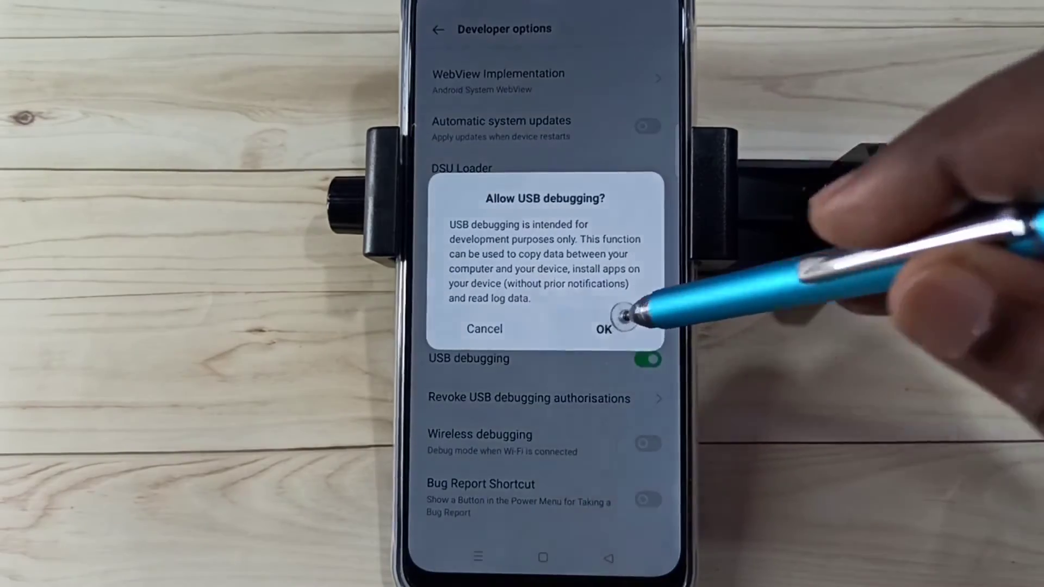
{"action": "left_click", "coordinate": [603, 329]}
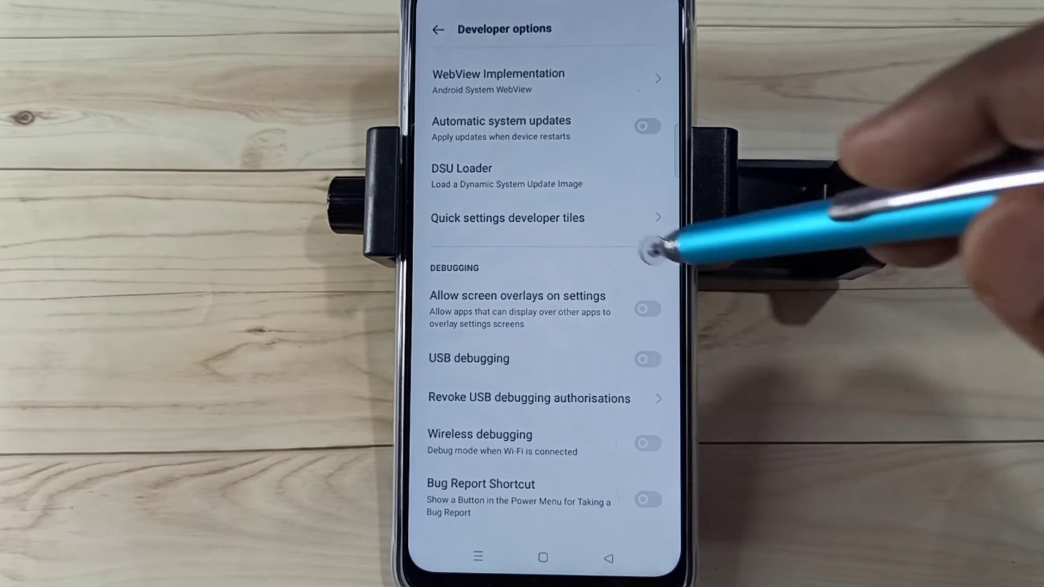
{"action": "left_click_drag", "start_coordinate": [664, 233], "coordinate": [571, 493]}
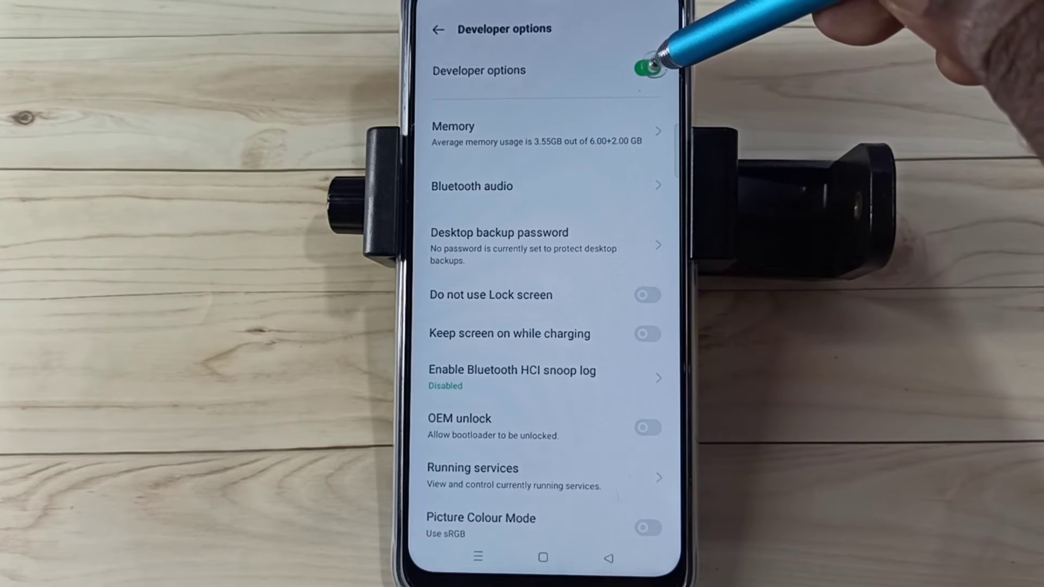
{"action": "left_click", "coordinate": [647, 69]}
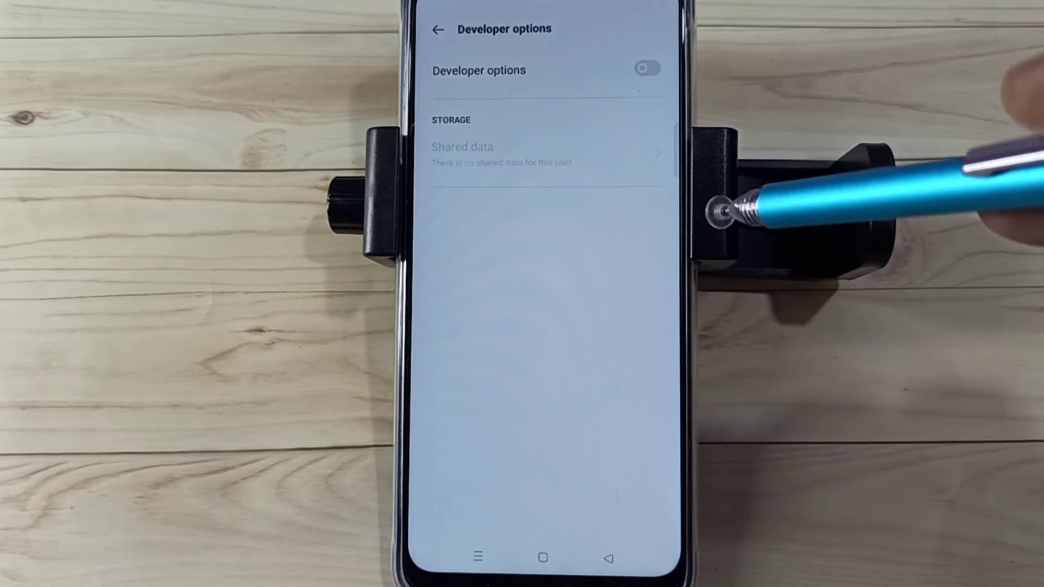
Confirm Additional Settings no longer lists Developer options, then return to the main Settings list
{"action": "left_click", "coordinate": [609, 558]}
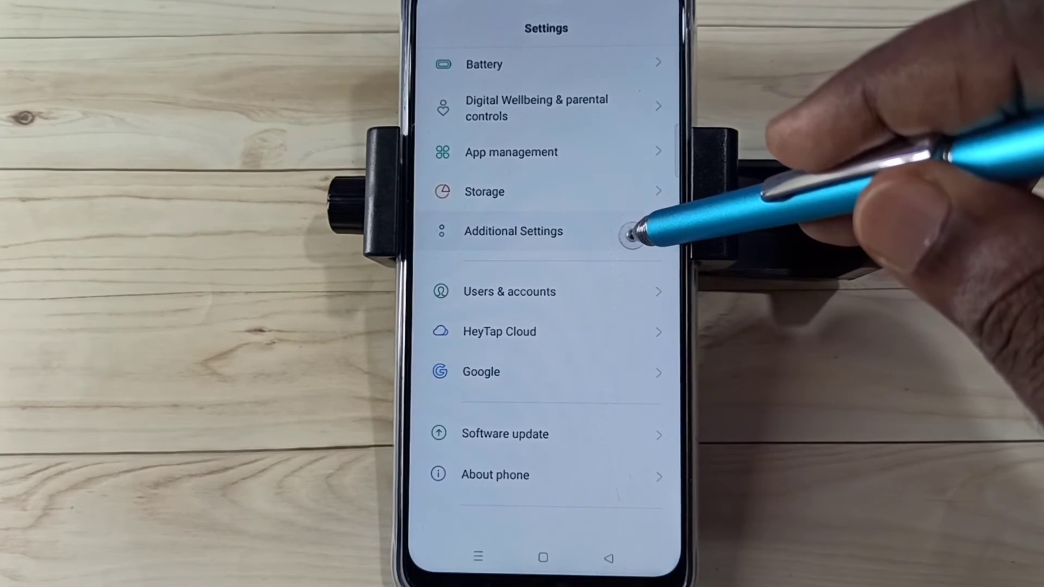
{"action": "left_click", "coordinate": [599, 235]}
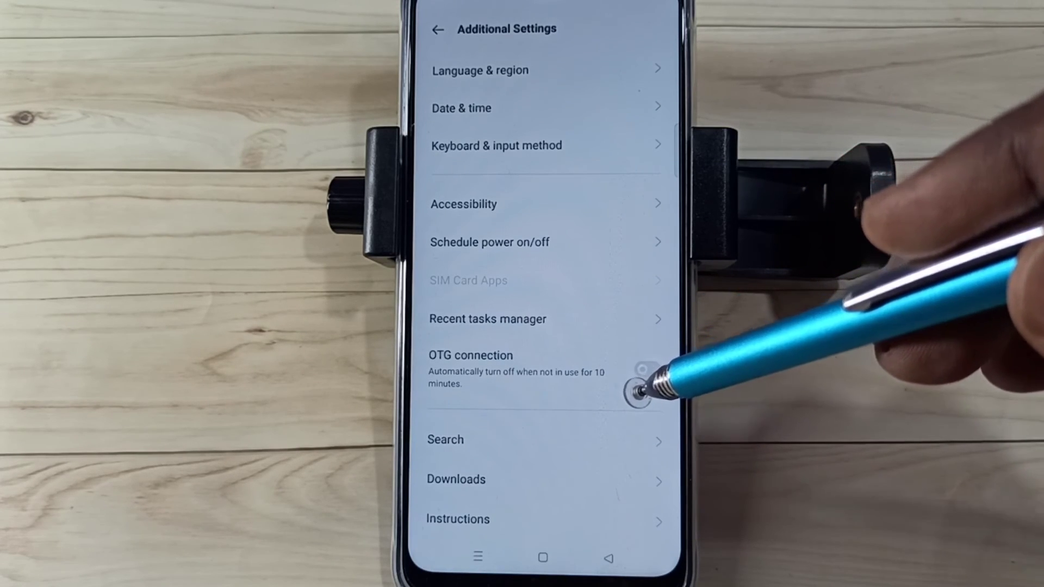
{"action": "left_click", "coordinate": [609, 559]}
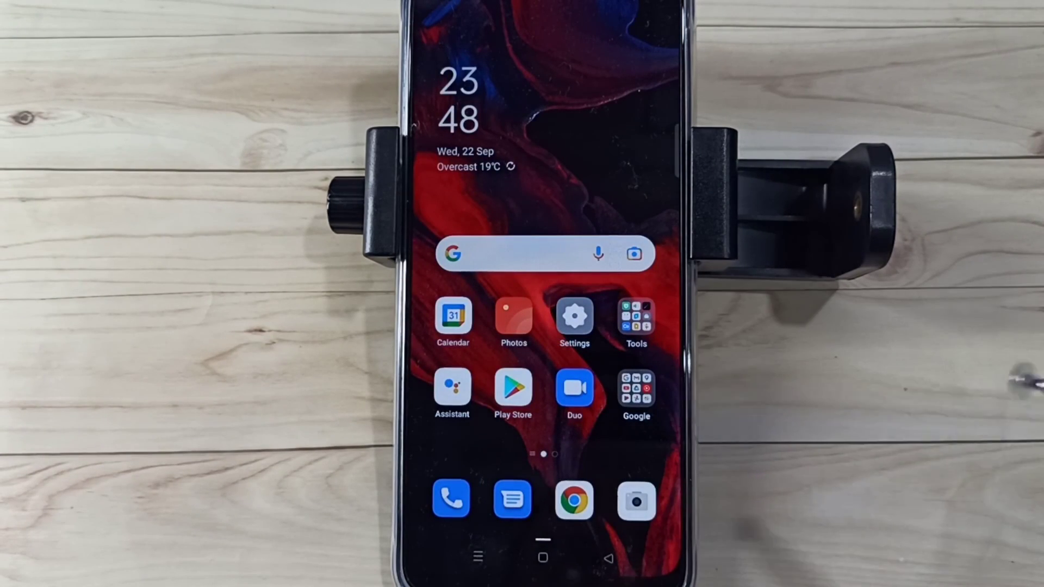